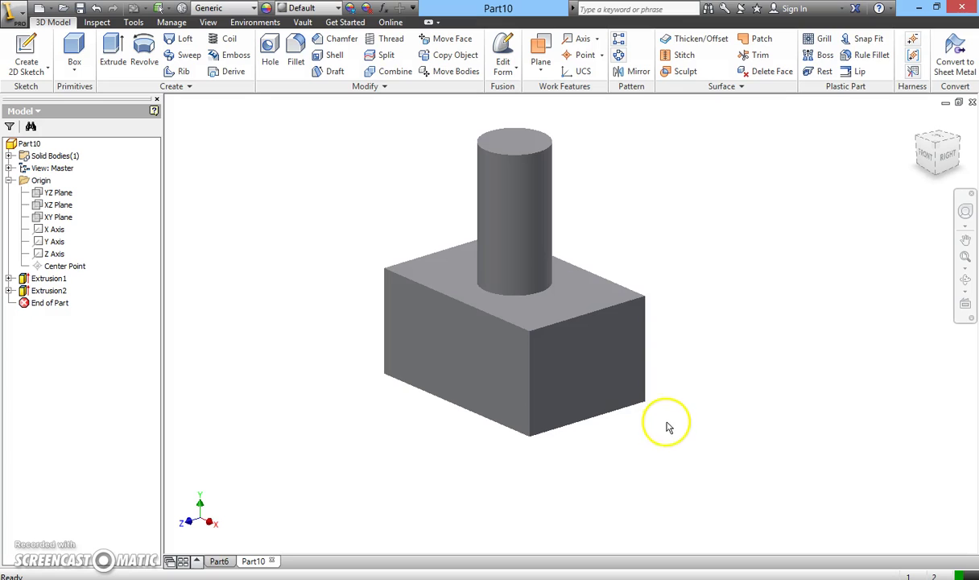
# - Start a new 2D sketch (Sketch3) on the block's front face
pyautogui.scroll(-5, 667, 416)
pyautogui.scroll(6, 673, 398)
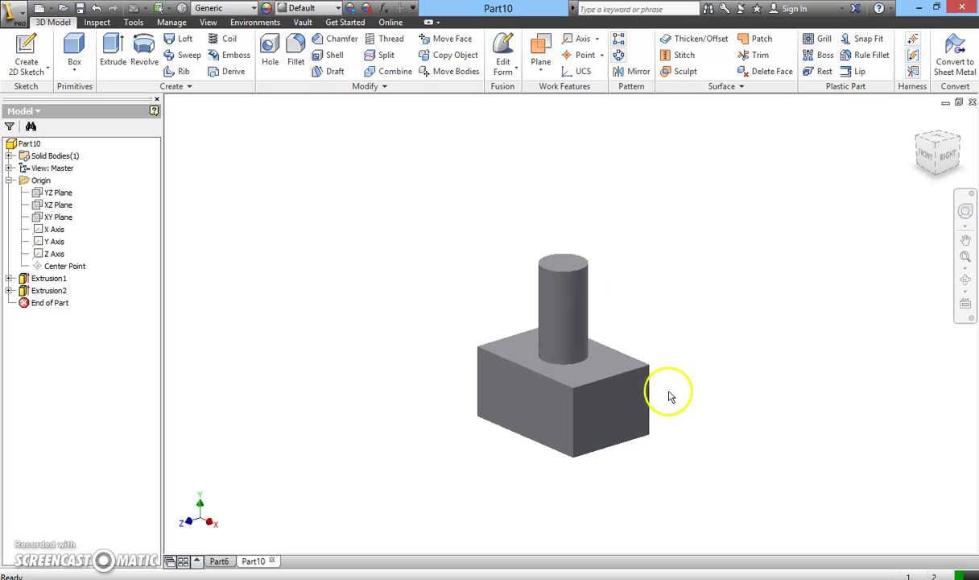
pyautogui.scroll(-2, 607, 432)
pyautogui.scroll(4, 649, 518)
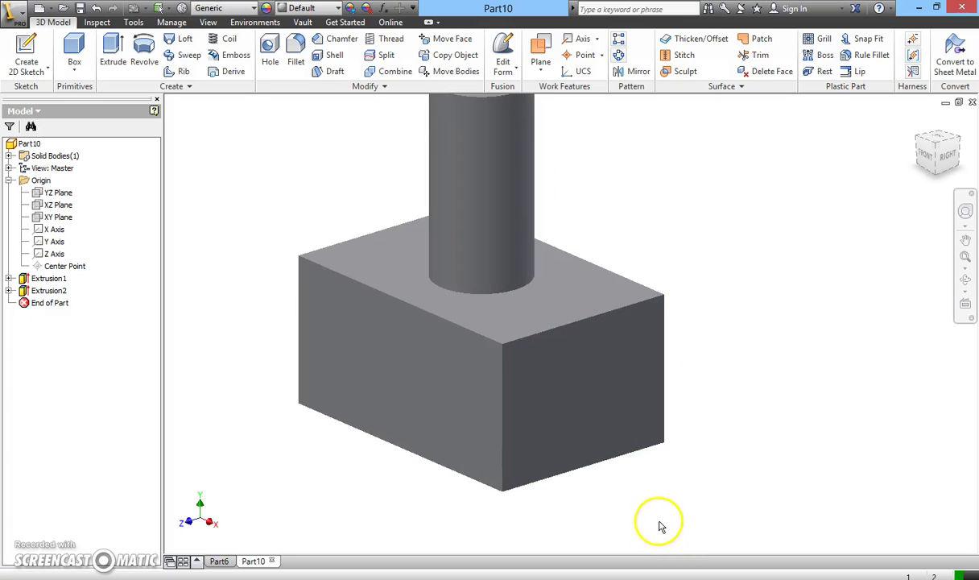
pyautogui.click(607, 416)
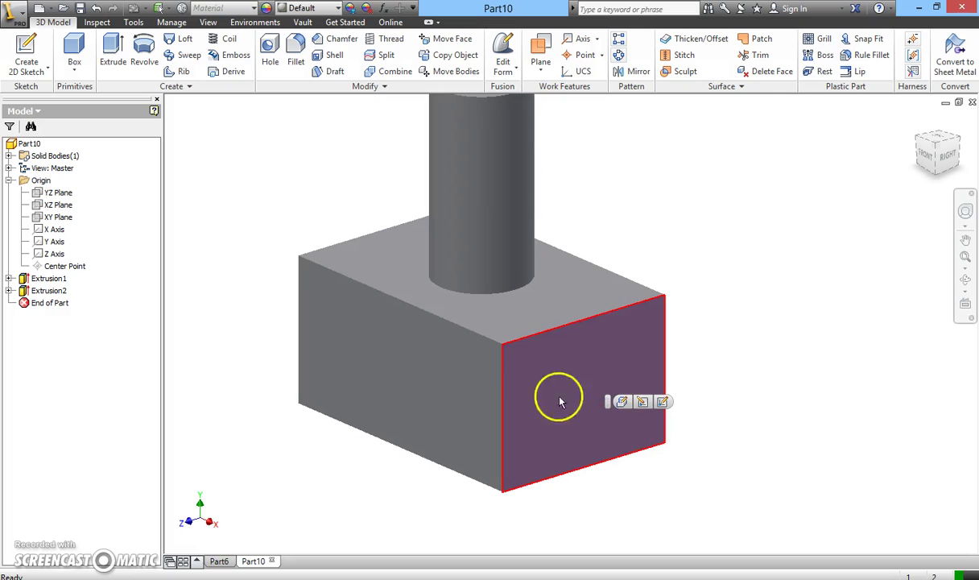
pyautogui.click(32, 71)
pyautogui.click(48, 94)
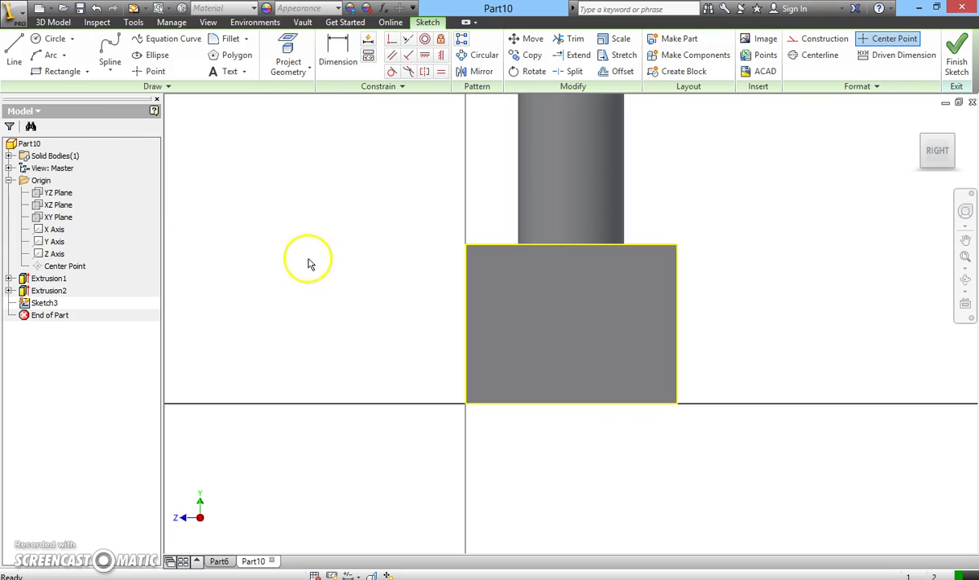
# - Draw a small rectangle rising from the face's bottom edge near the right side
pyautogui.click(62, 71)
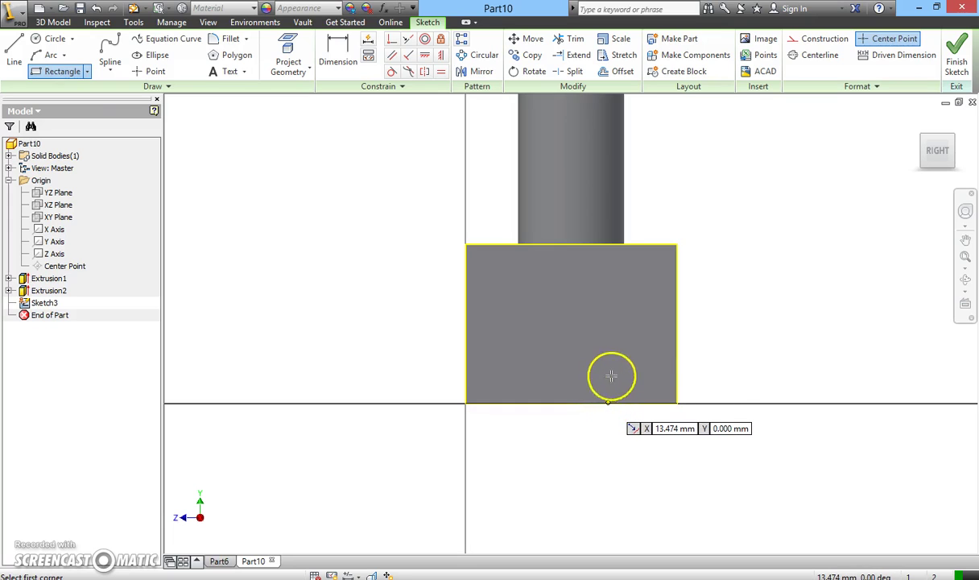
pyautogui.click(607, 402)
pyautogui.moveTo(636, 368); pyautogui.dragTo(658, 340)
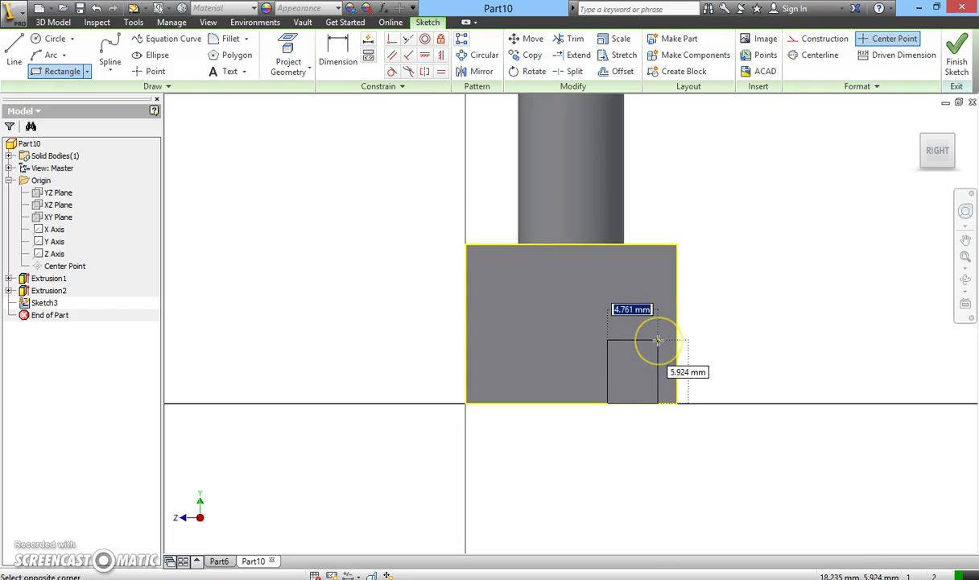
pyautogui.click(658, 341)
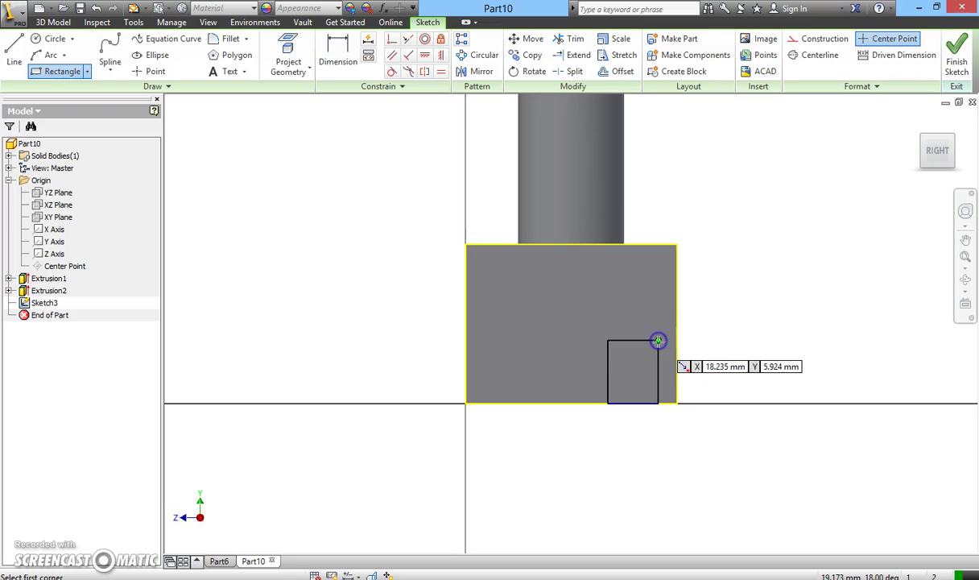
# - Dimension the rectangle 10 mm from the block's left edge and 6 mm tall, then finish Sketch3
pyautogui.click(342, 58)
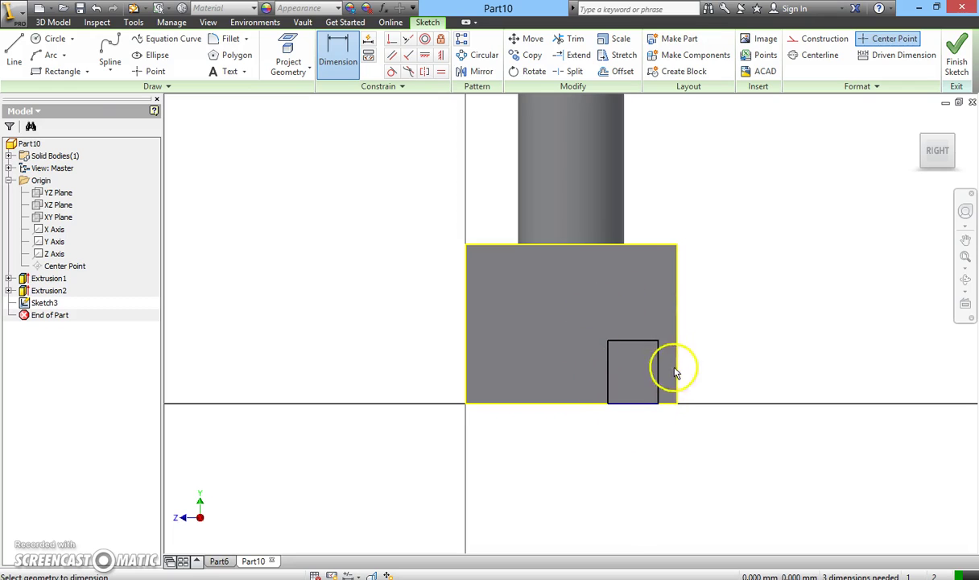
pyautogui.click(616, 407)
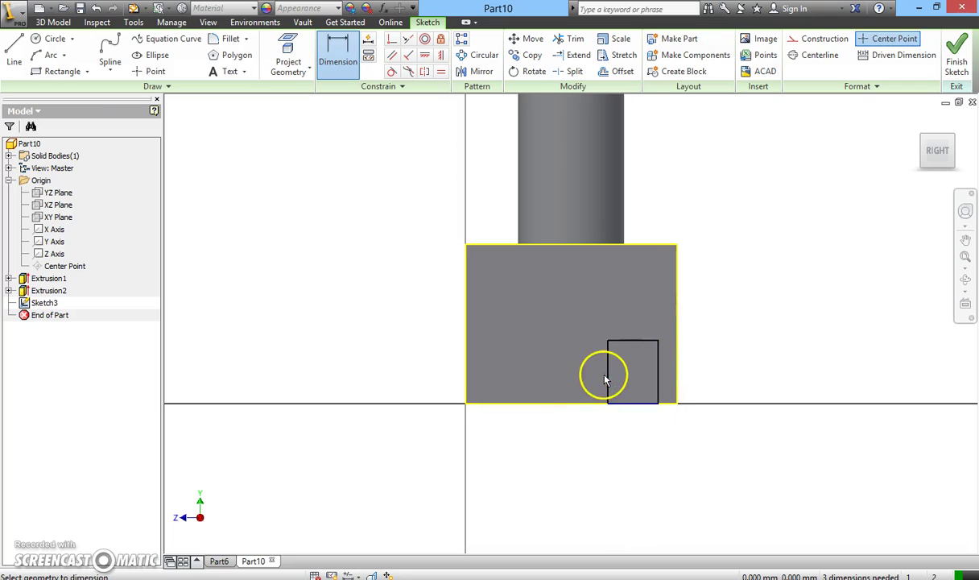
pyautogui.click(467, 340)
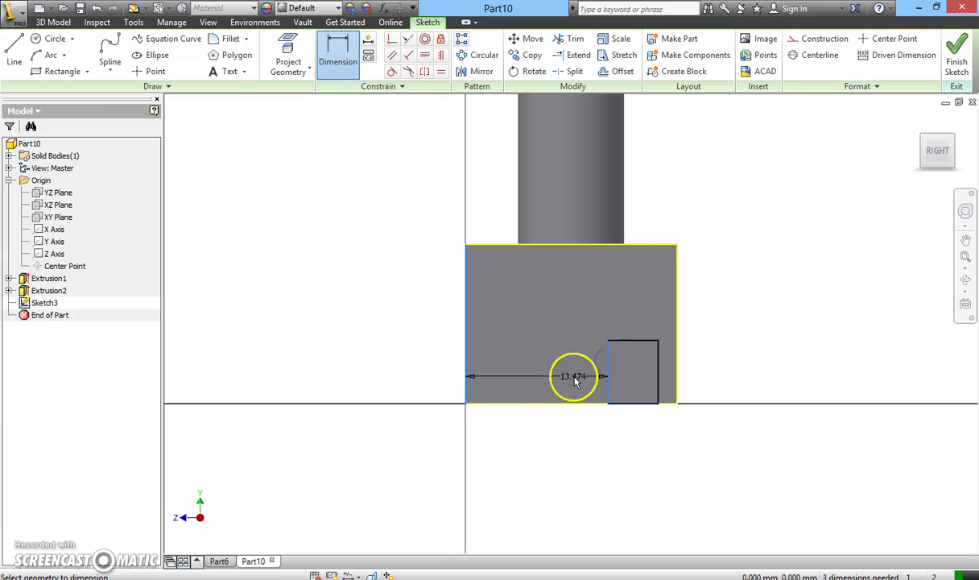
pyautogui.click(538, 427)
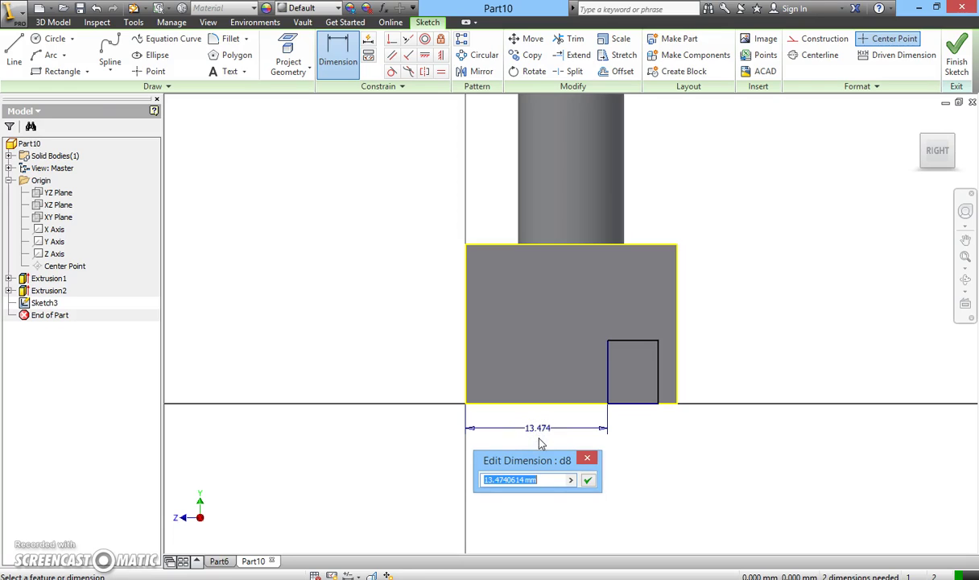
pyautogui.write('10')
pyautogui.click(588, 480)
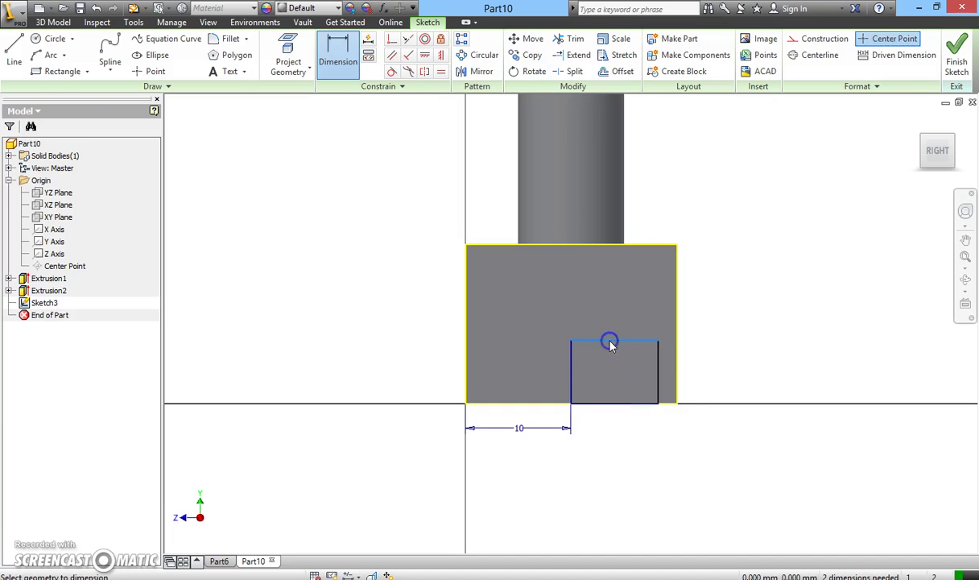
pyautogui.click(617, 405)
pyautogui.click(722, 370)
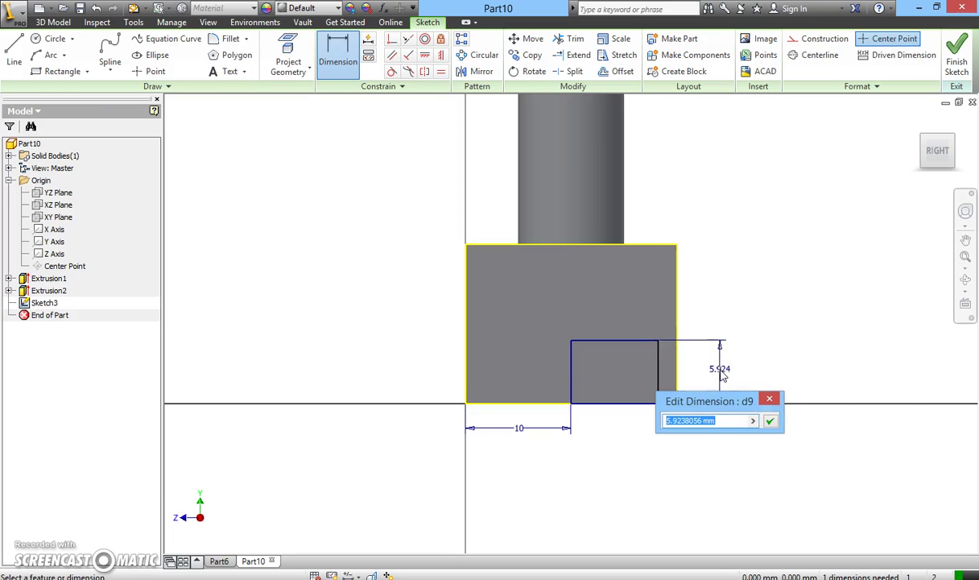
pyautogui.press('Return')
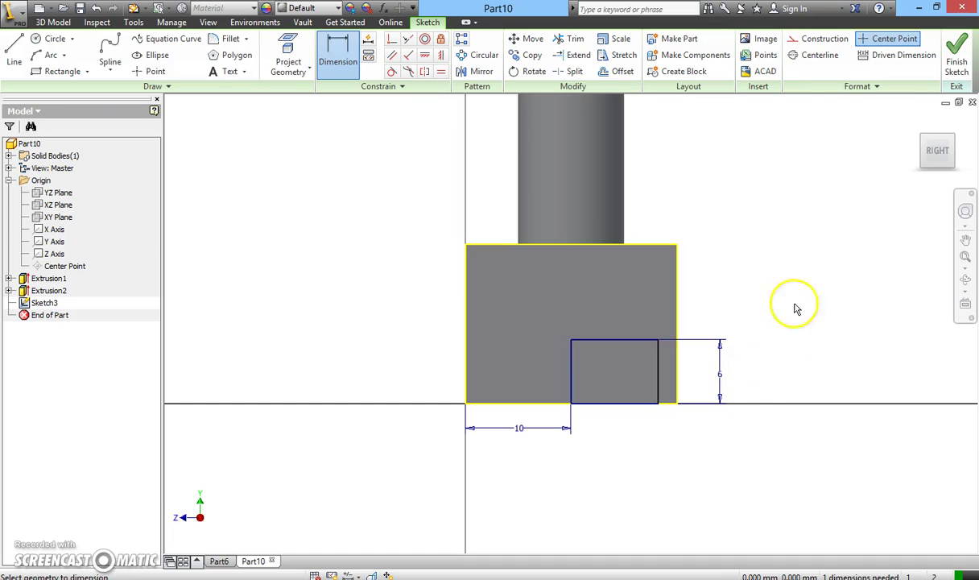
pyautogui.click(955, 64)
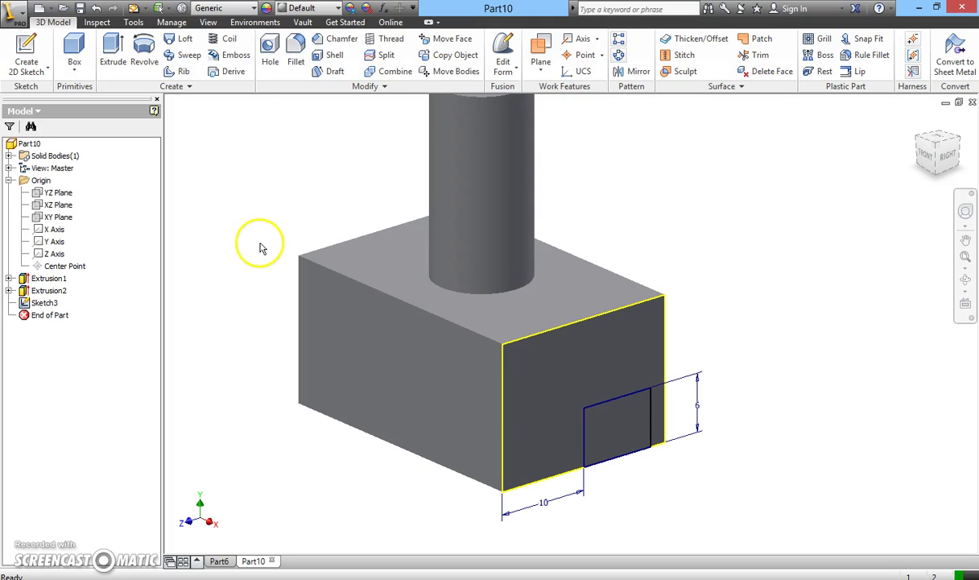
# - Cut-extrude the small rectangle 30 mm into the block, creating the front slot as Extrusion3
pyautogui.click(124, 62)
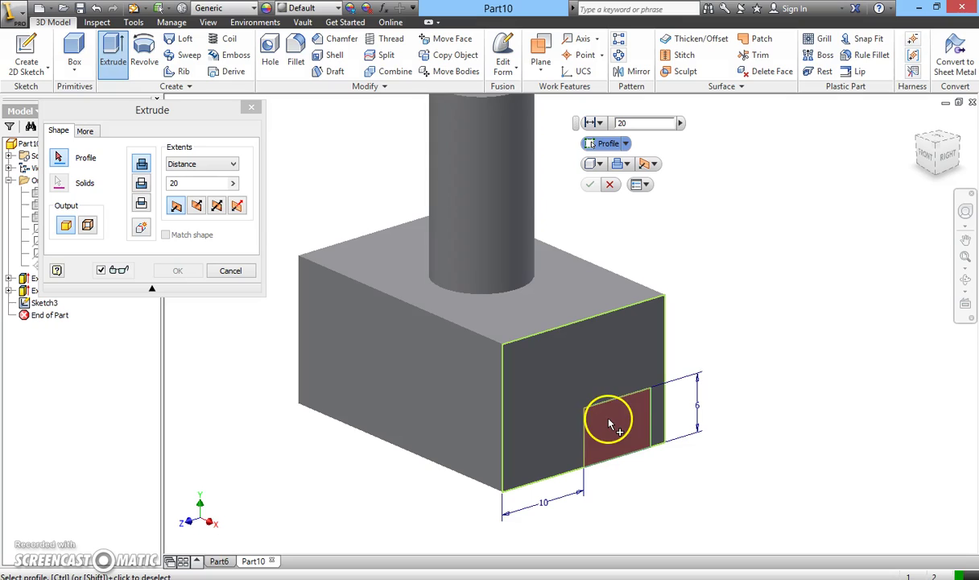
pyautogui.click(609, 362)
pyautogui.click(620, 416)
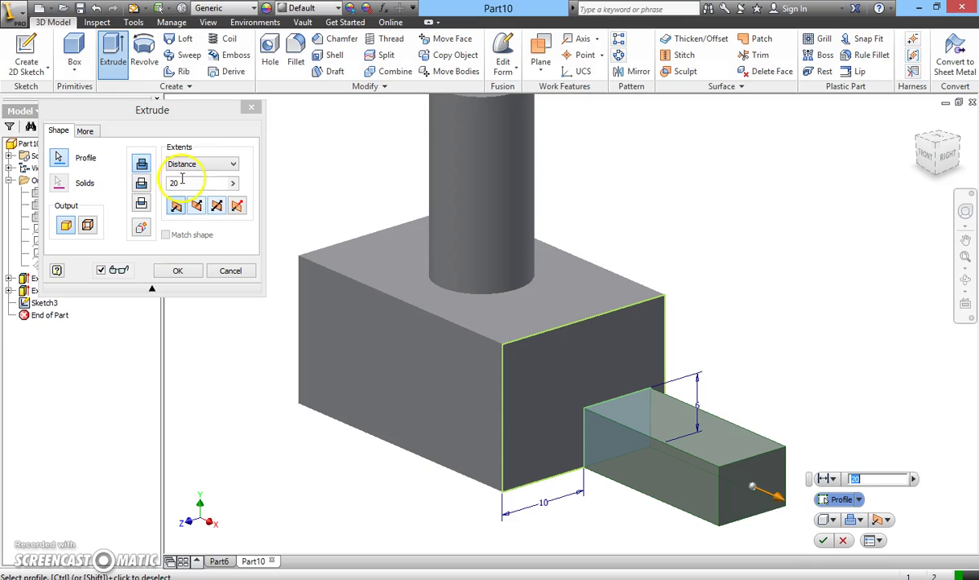
pyautogui.click(142, 189)
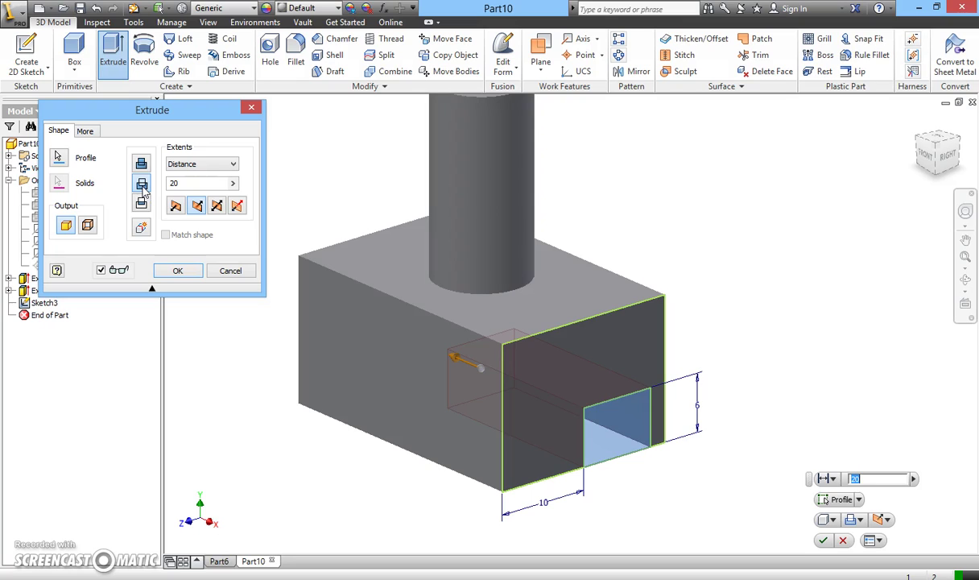
pyautogui.click(195, 183)
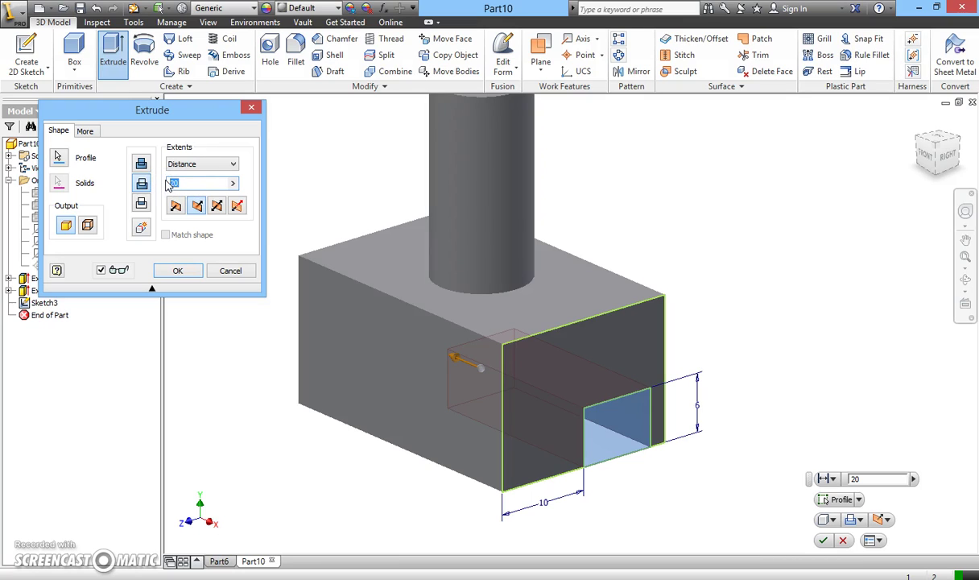
pyautogui.write('30')
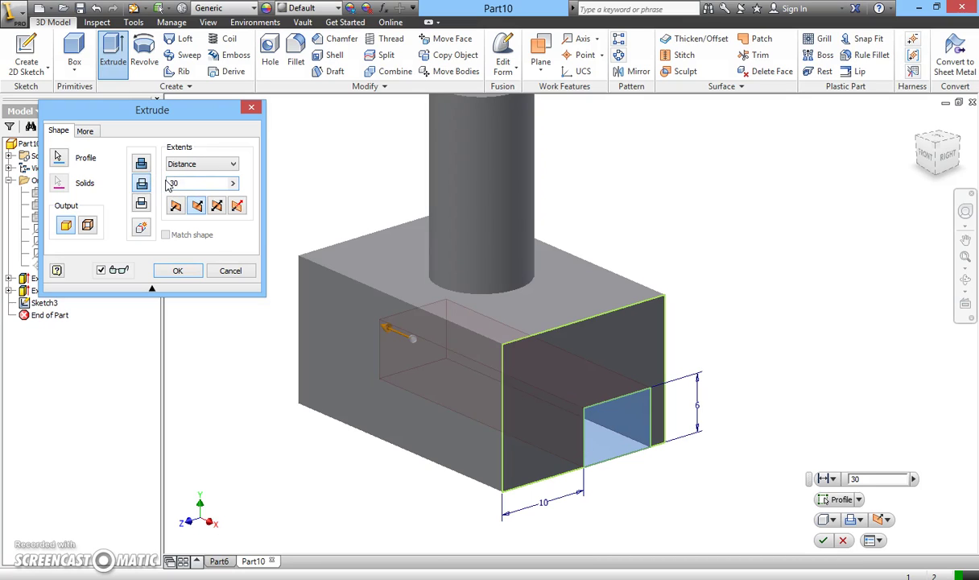
pyautogui.click(178, 271)
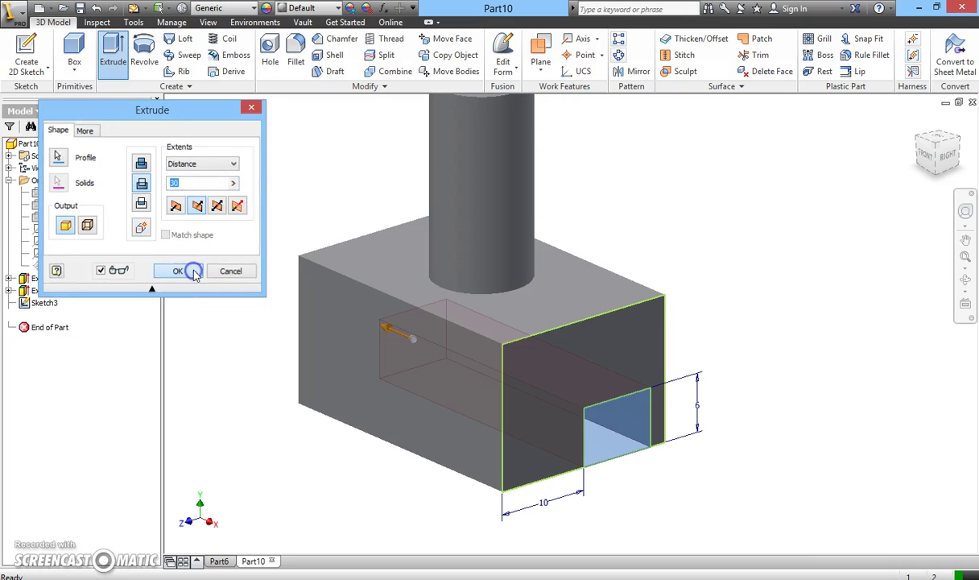
pyautogui.click(965, 279)
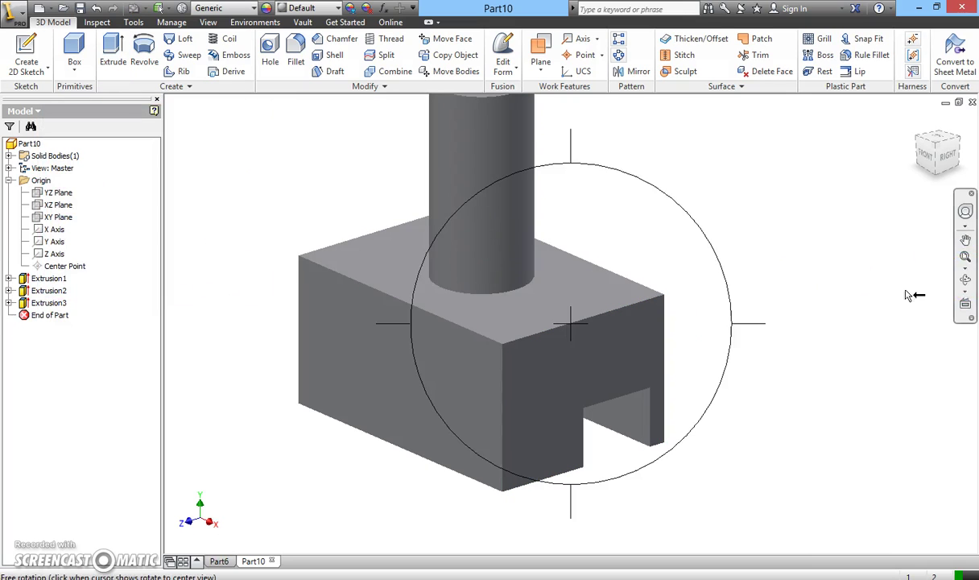
# - Orbit the part until the block's top face is visible from above
pyautogui.moveTo(616, 385); pyautogui.dragTo(740, 324)
pyautogui.moveTo(605, 376); pyautogui.dragTo(517, 317)
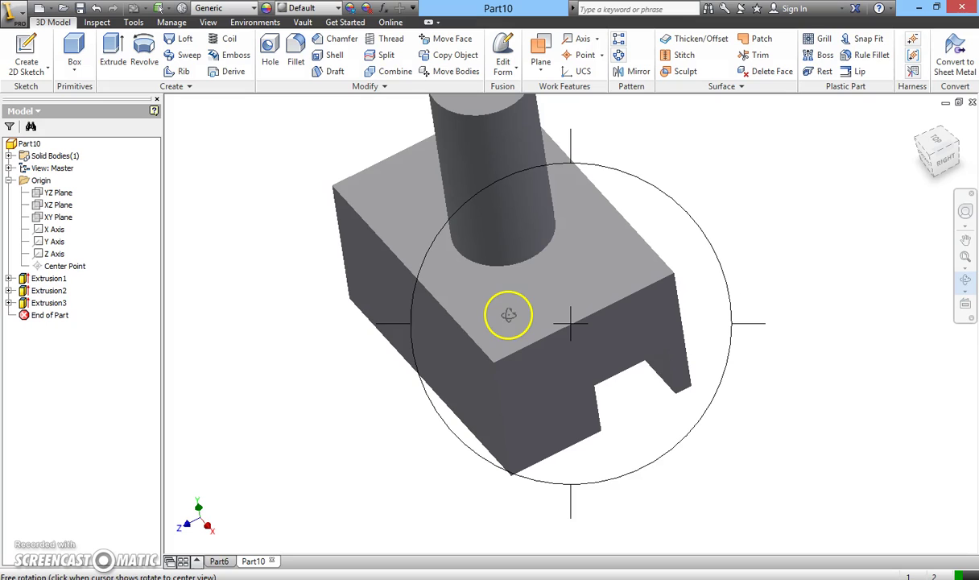
pyautogui.click(48, 68)
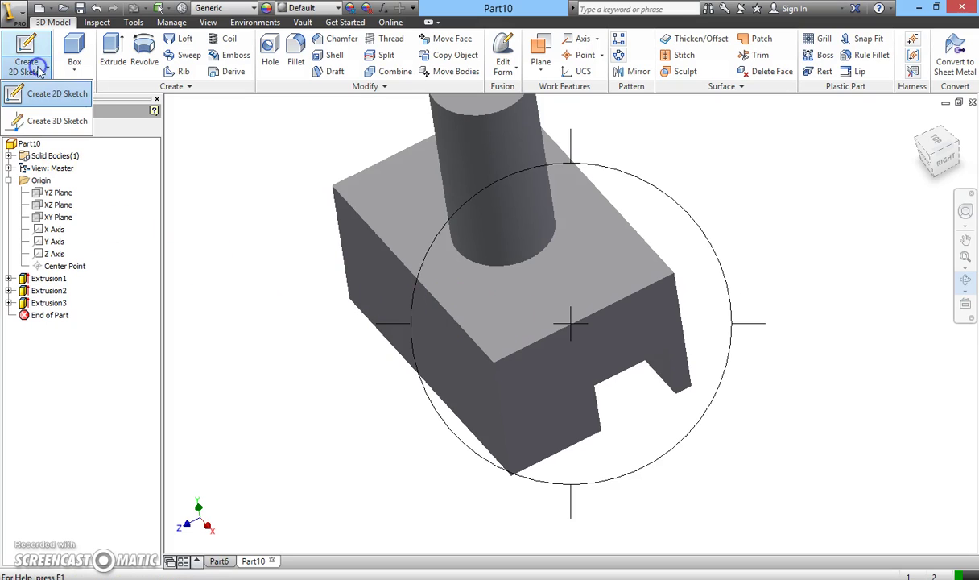
# - Create Sketch4 on the block's top face with a small circle near its lower-right corner
pyautogui.click(60, 94)
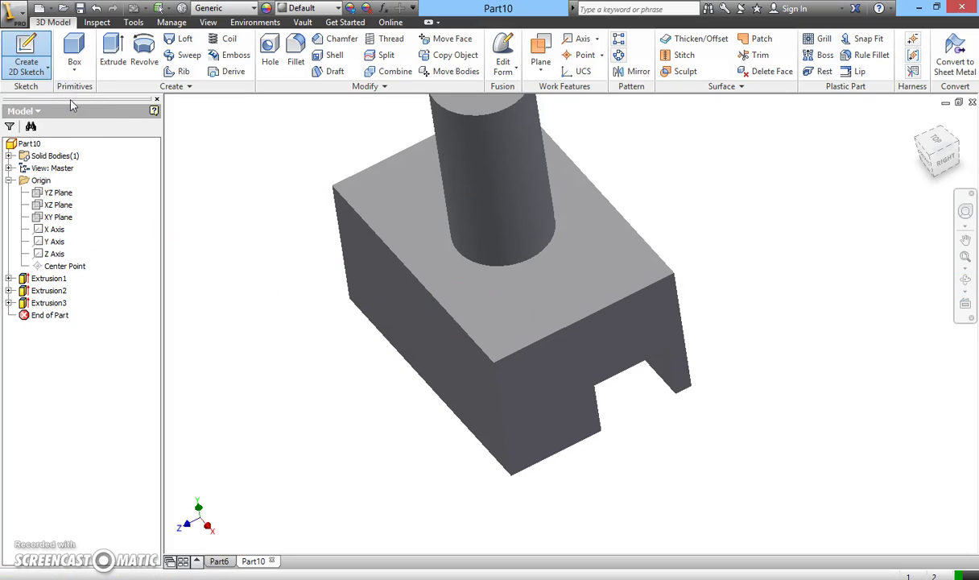
pyautogui.click(509, 330)
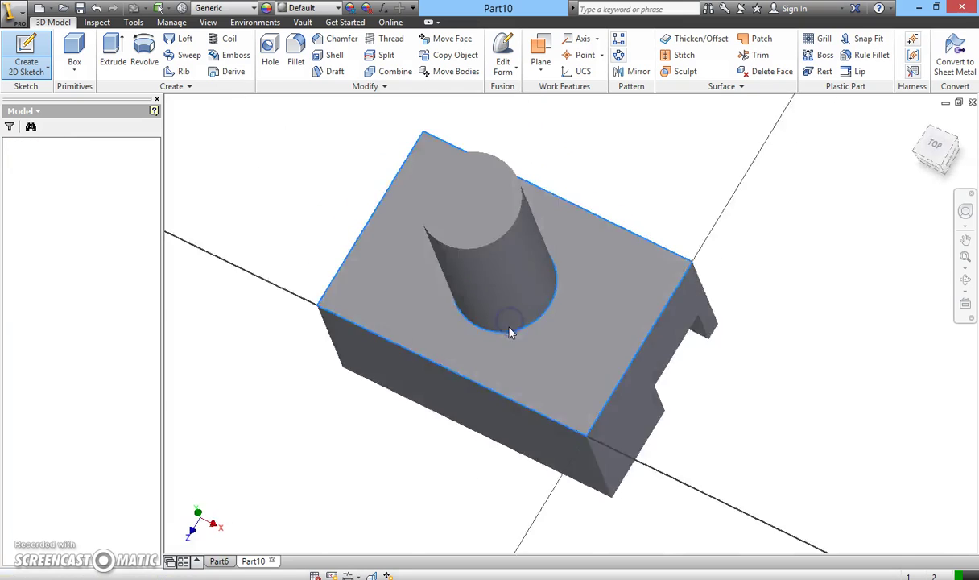
pyautogui.click(53, 38)
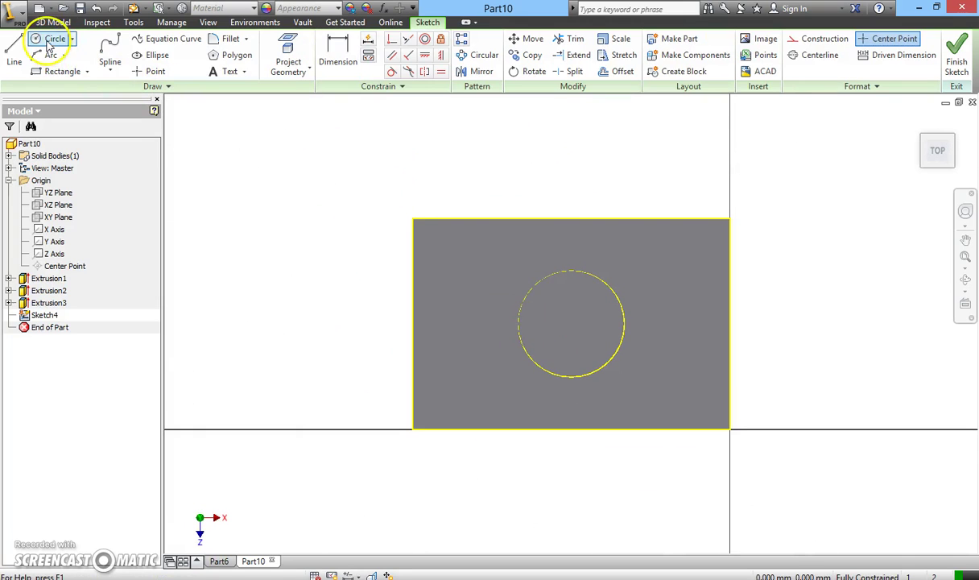
pyautogui.click(689, 387)
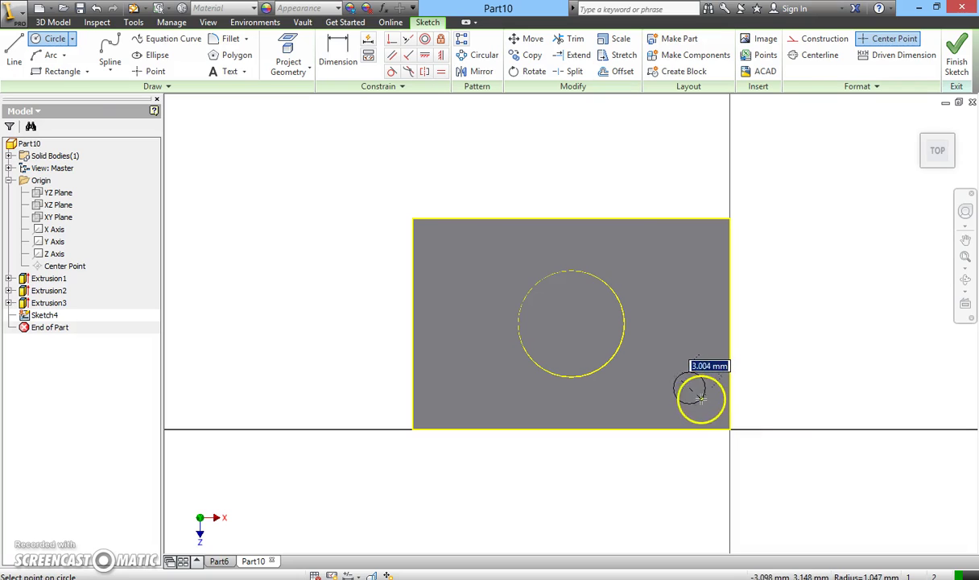
pyautogui.click(710, 405)
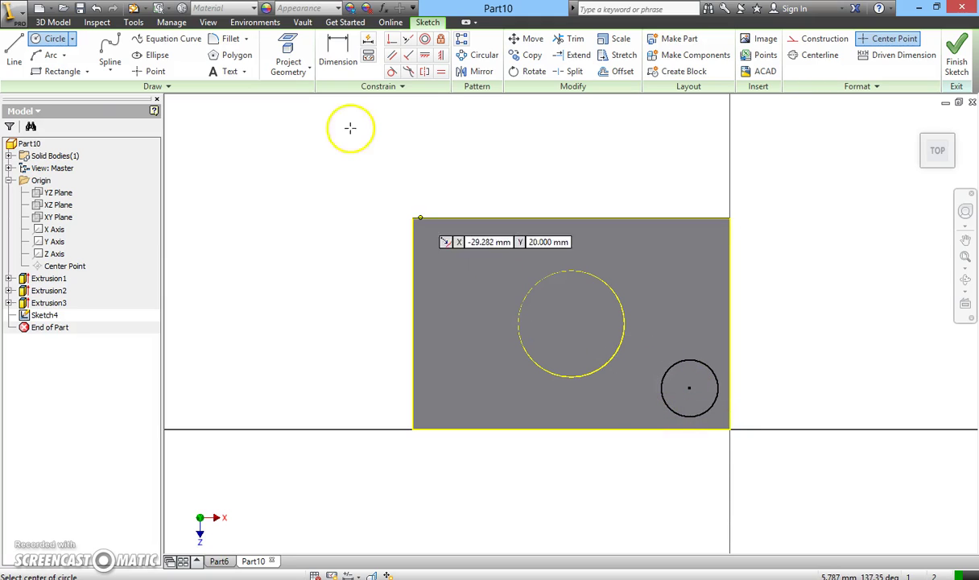
pyautogui.click(338, 56)
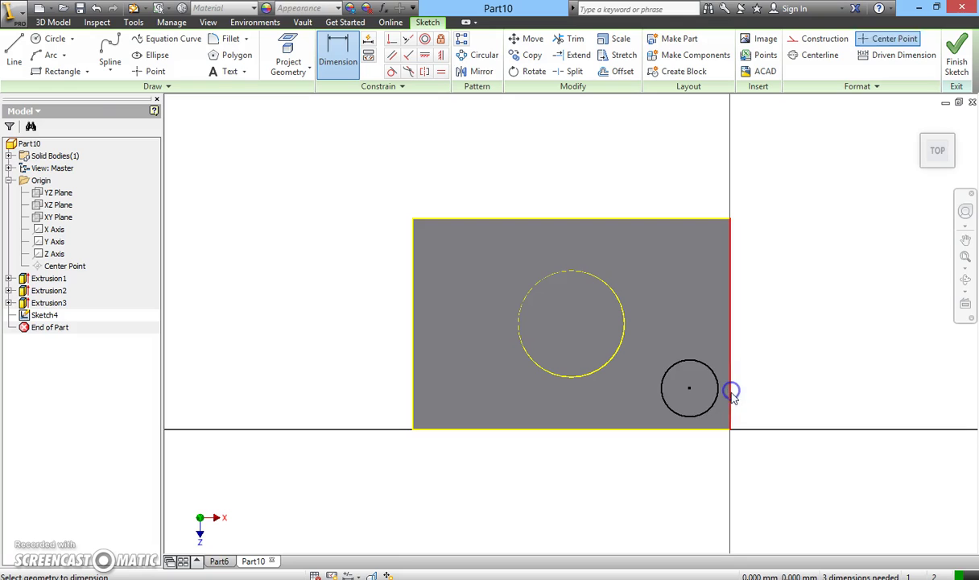
# - Locate the circle centre 5 mm from the right edge and 3 mm from the bottom edge
pyautogui.click(732, 395)
pyautogui.click(692, 395)
pyautogui.click(700, 468)
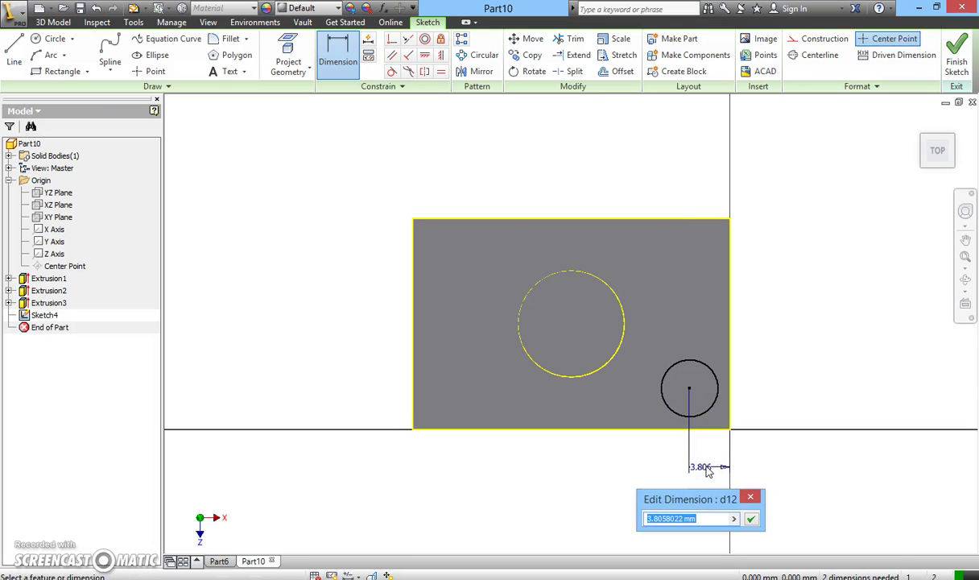
pyautogui.press('Return')
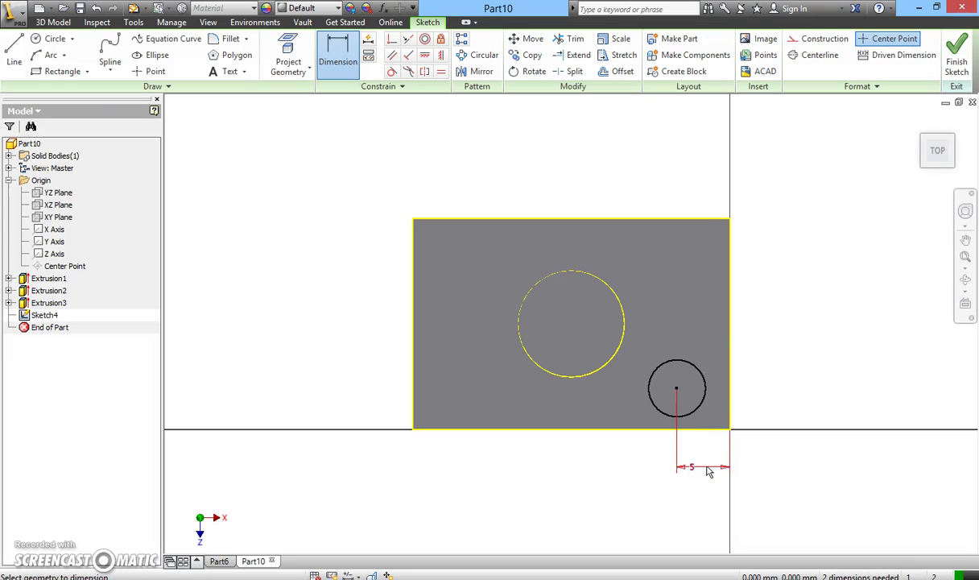
pyautogui.click(691, 429)
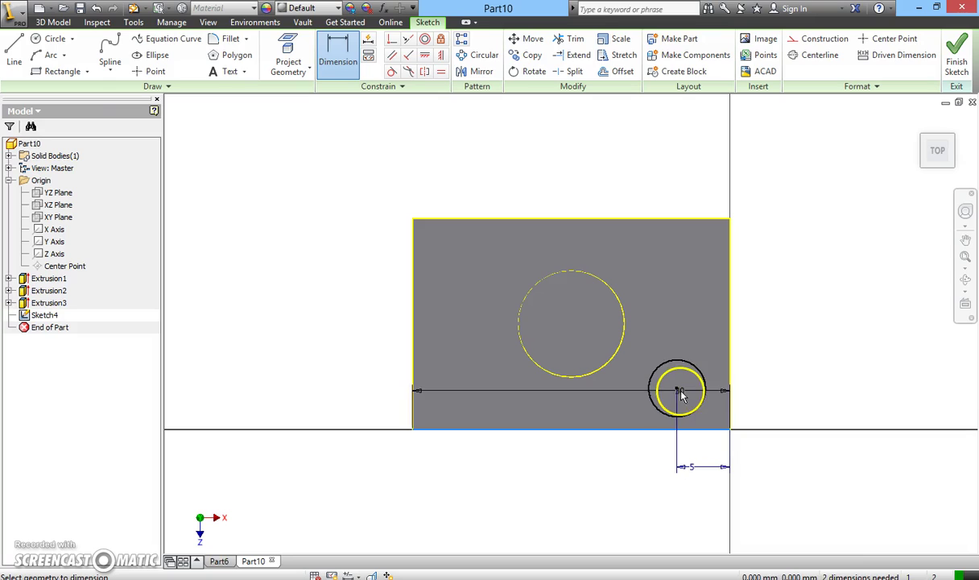
pyautogui.click(677, 391)
pyautogui.click(782, 407)
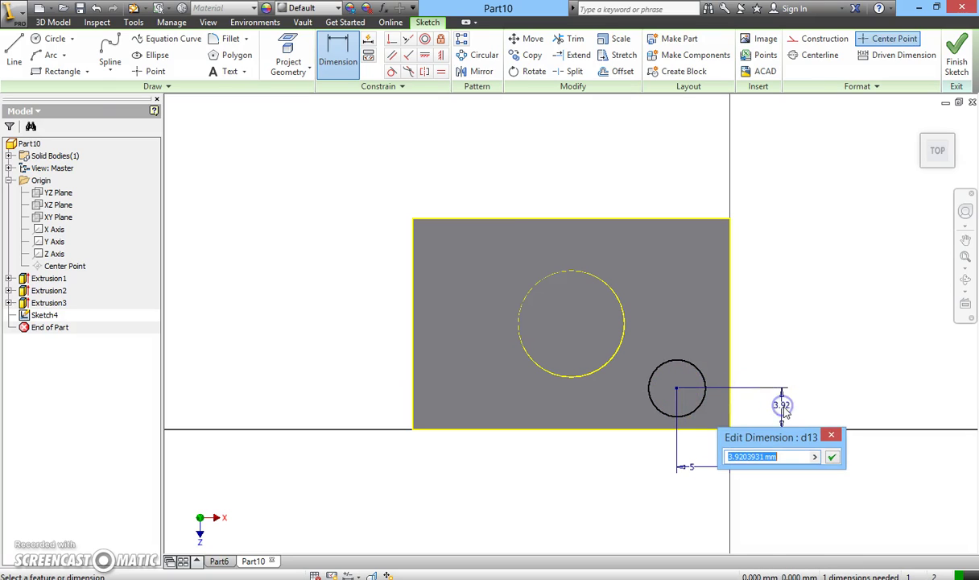
pyautogui.write('3')
pyautogui.press('Return')
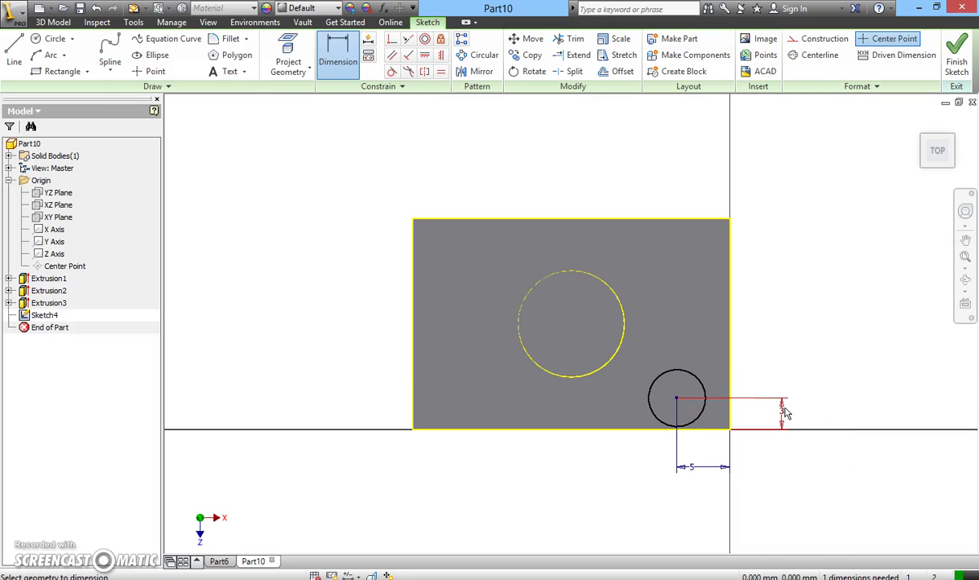
# - Give the circle a 3 mm diameter and finish Sketch4
pyautogui.click(693, 376)
pyautogui.click(755, 348)
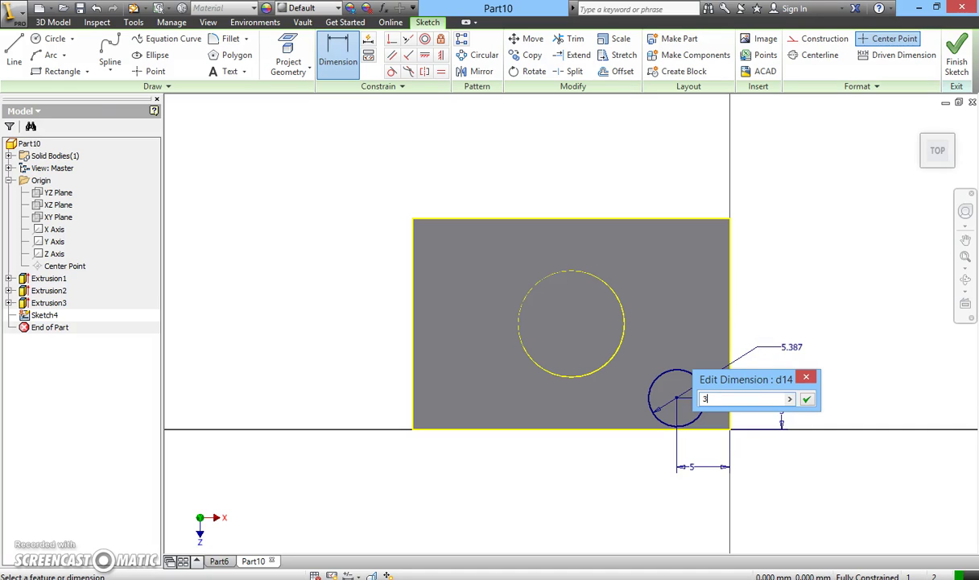
pyautogui.click(808, 401)
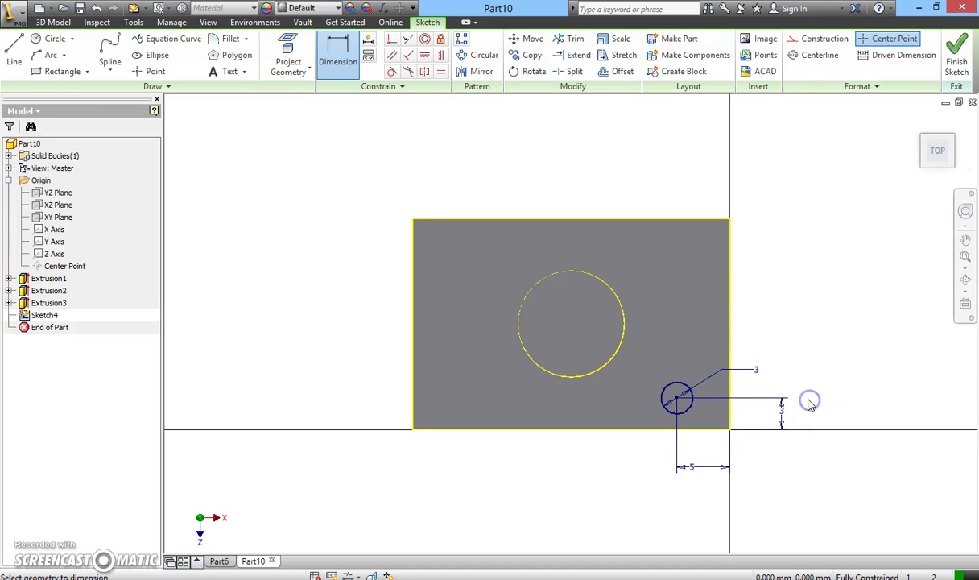
pyautogui.click(957, 64)
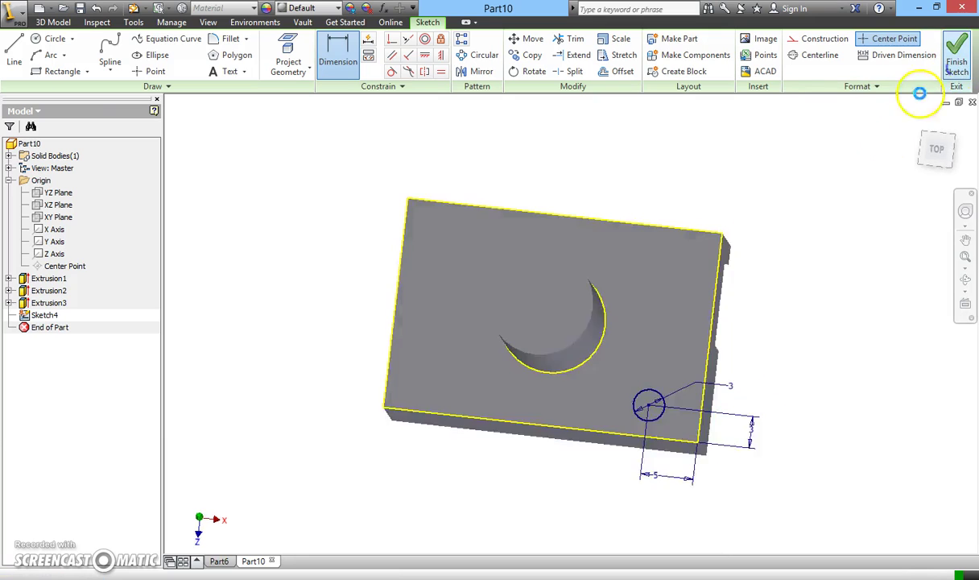
# - Cut-extrude Sketch4's small circle through the block as a round hole (Extrusion4)
pyautogui.click(113, 52)
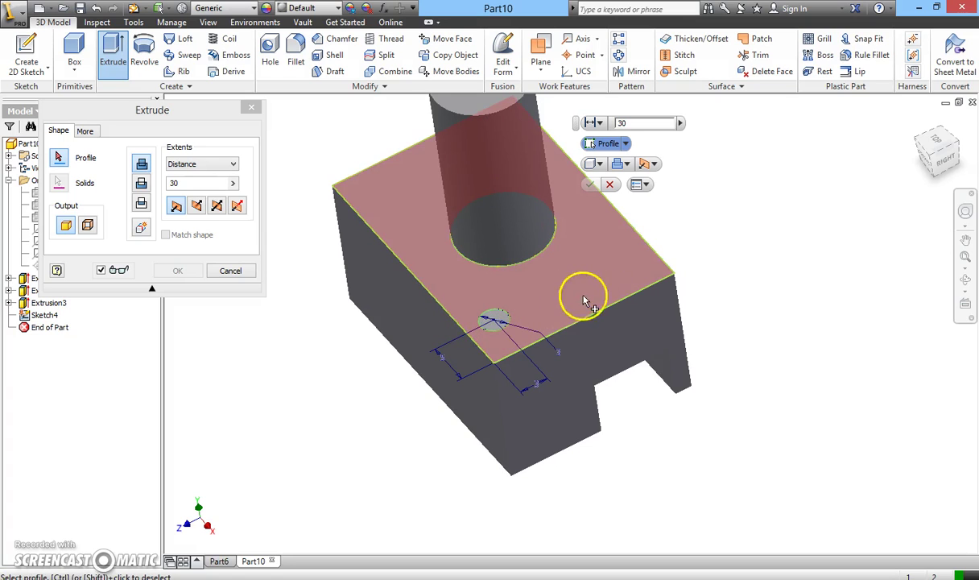
pyautogui.click(495, 327)
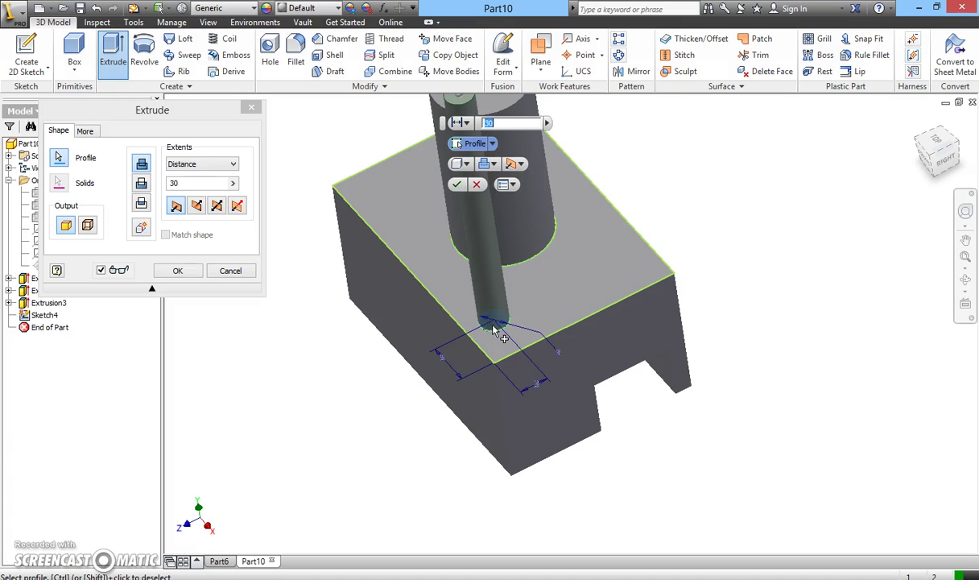
pyautogui.click(114, 176)
pyautogui.click(142, 185)
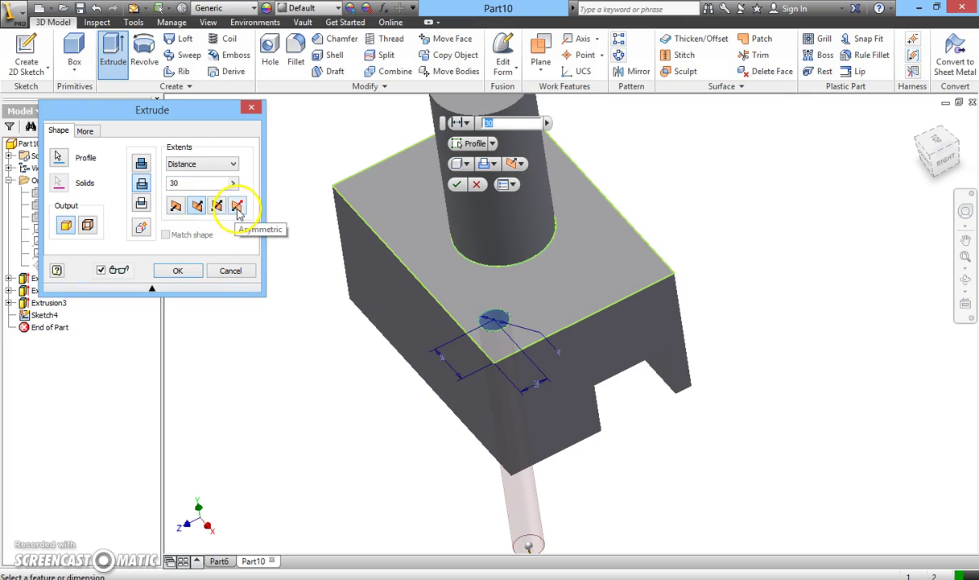
pyautogui.click(190, 272)
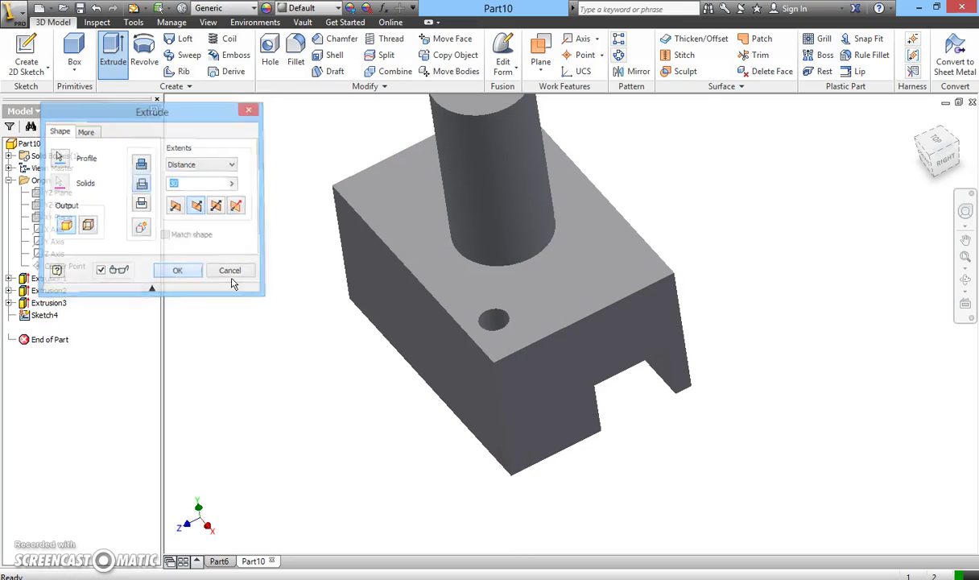
pyautogui.click(966, 282)
# - Orbit the part until the cylinder boss's flat end face is in clear view
pyautogui.moveTo(667, 339); pyautogui.dragTo(524, 284)
pyautogui.click(594, 326)
pyautogui.moveTo(614, 318); pyautogui.dragTo(462, 264)
pyautogui.moveTo(614, 330); pyautogui.dragTo(424, 271)
pyautogui.moveTo(540, 314); pyautogui.dragTo(585, 306)
pyautogui.moveTo(449, 259); pyautogui.dragTo(478, 303)
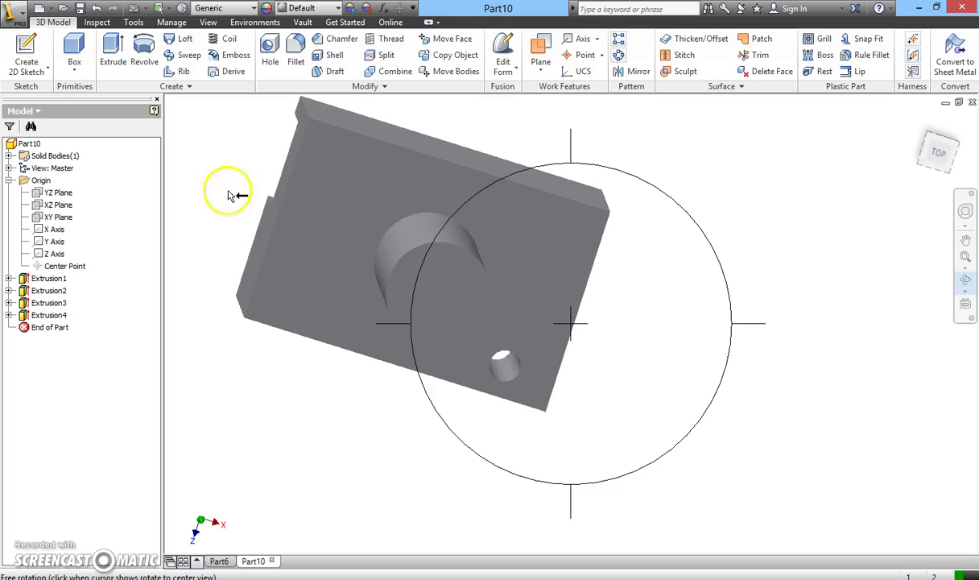
pyautogui.click(38, 70)
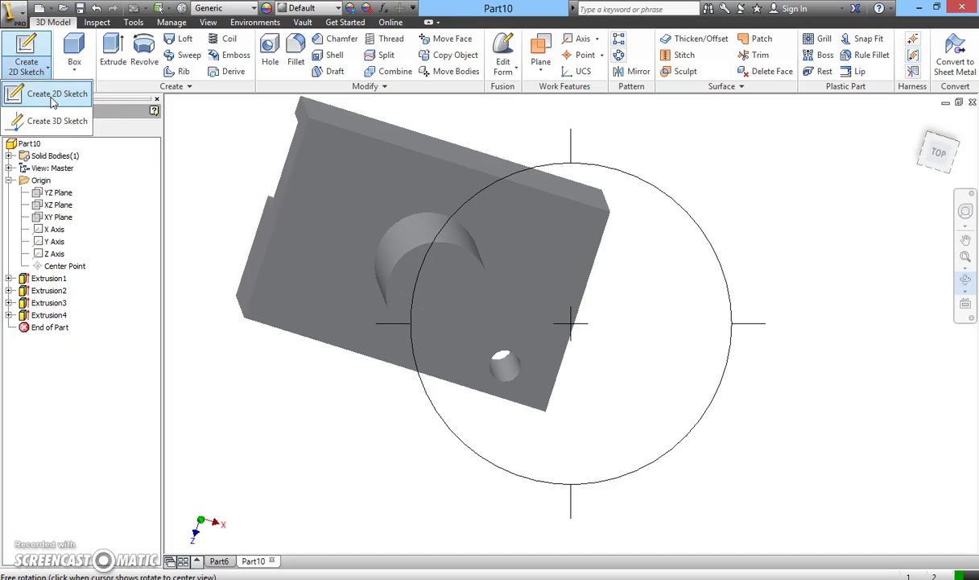
# - Create Sketch5 on the boss end with a small centre-point rectangle at its centre, then finish it
pyautogui.click(52, 95)
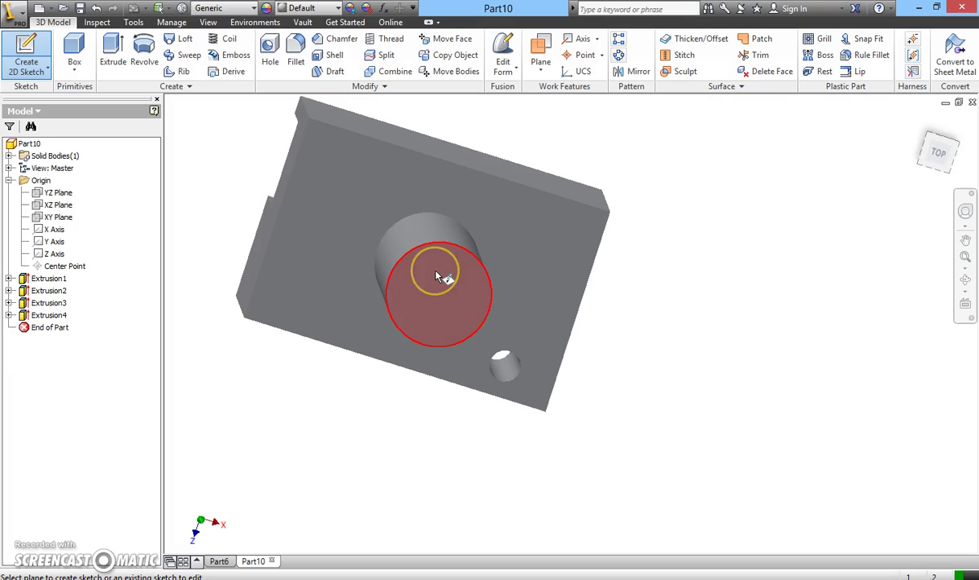
pyautogui.click(436, 276)
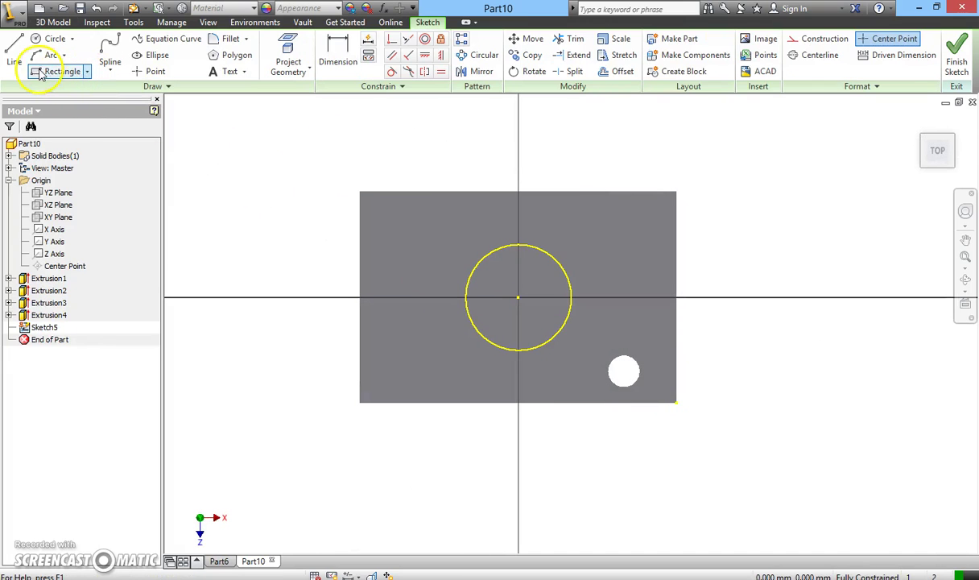
pyautogui.click(41, 74)
pyautogui.click(500, 283)
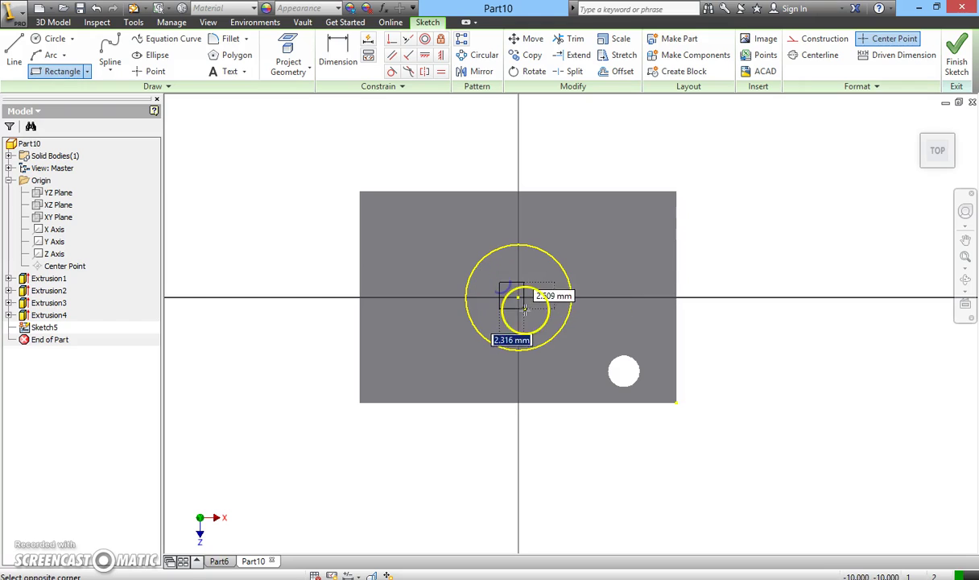
pyautogui.click(541, 314)
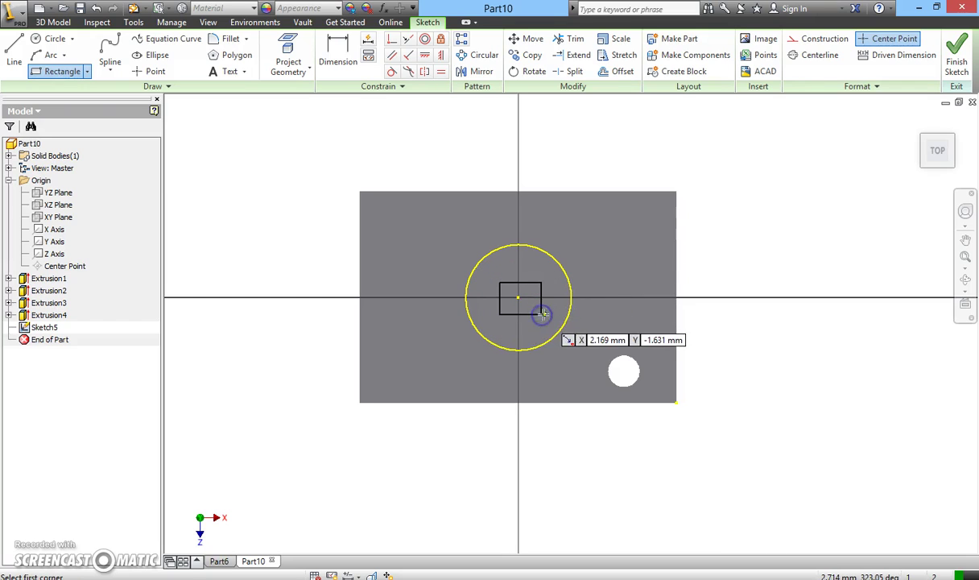
pyautogui.click(956, 58)
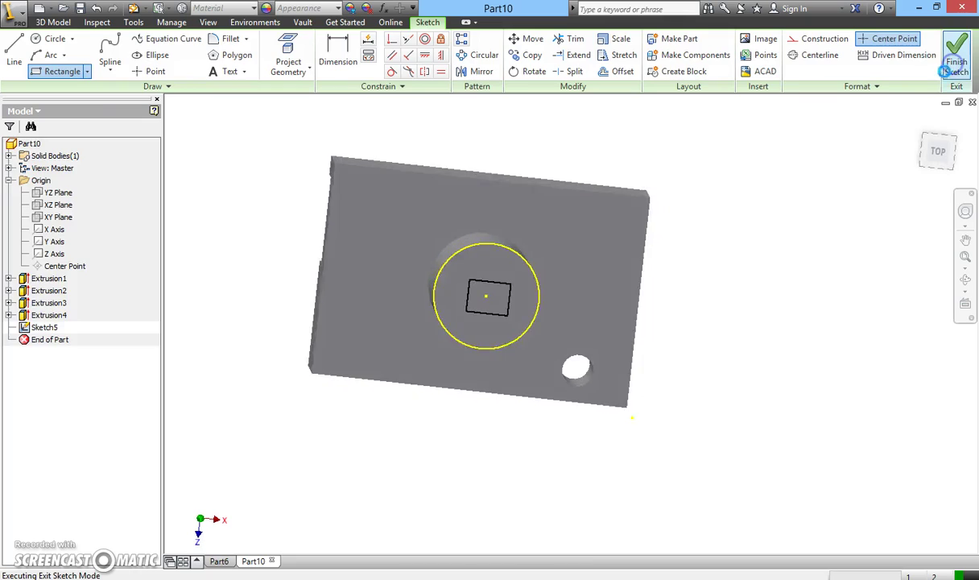
# - Cut-extrude Sketch5's rectangle into the boss end as a square pocket (Extrusion5)
pyautogui.click(114, 54)
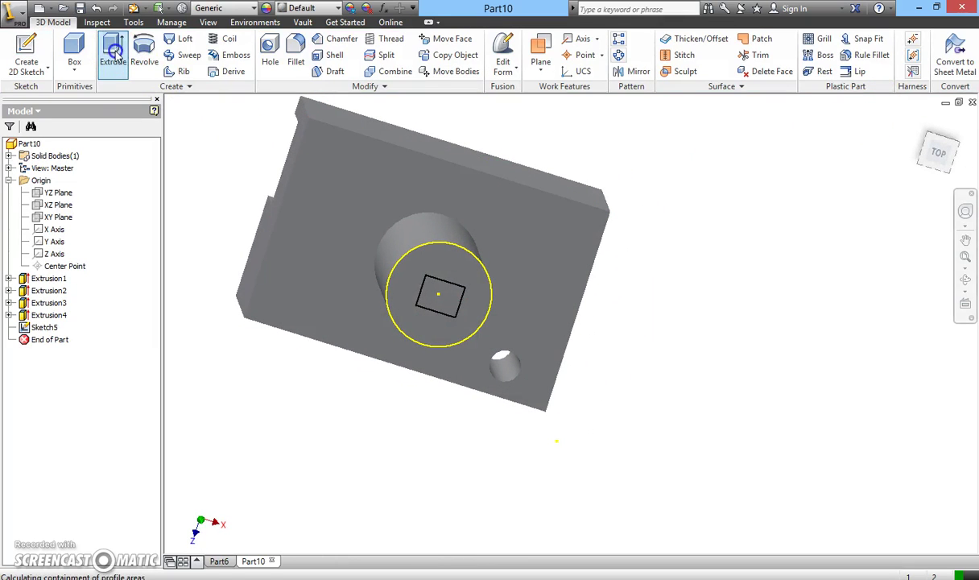
pyautogui.click(452, 308)
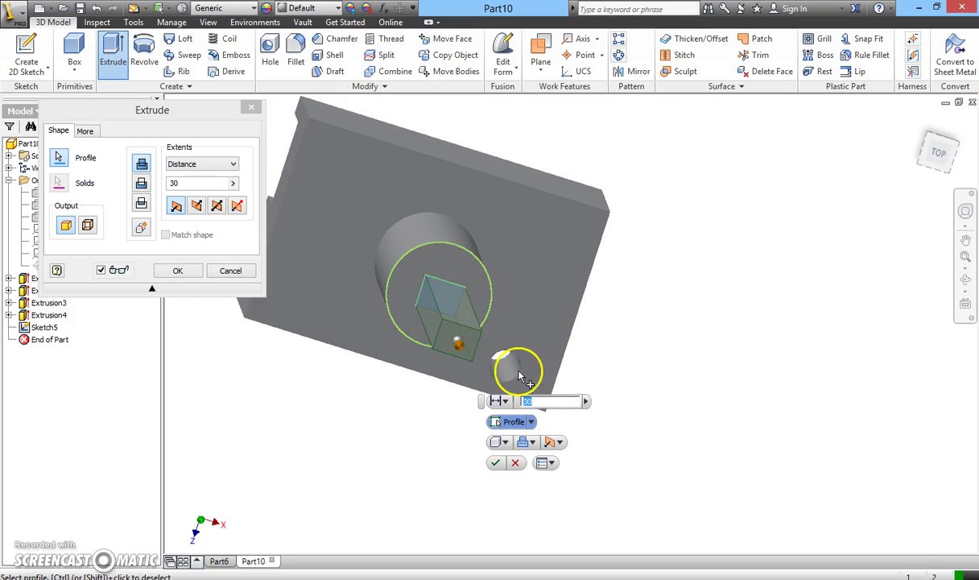
pyautogui.click(144, 185)
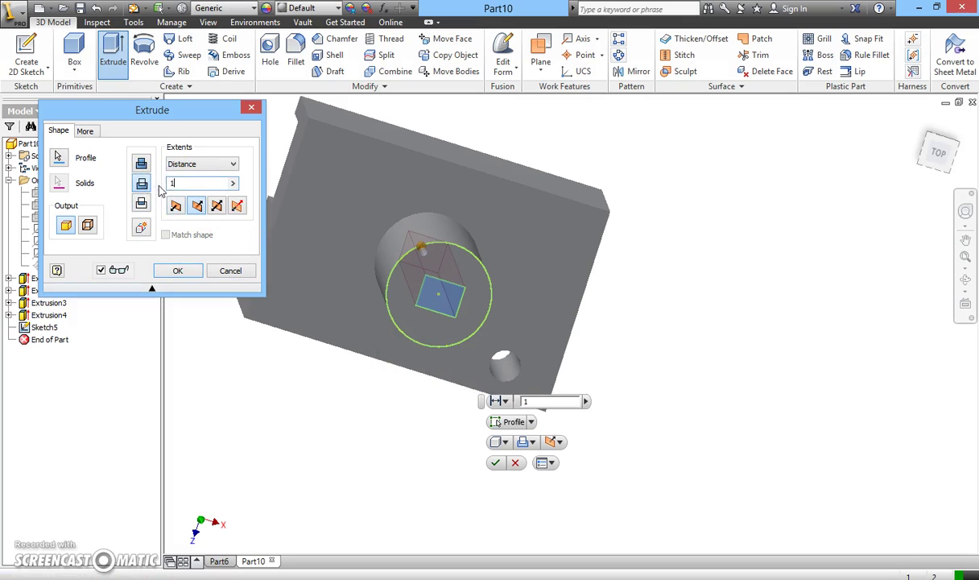
pyautogui.click(178, 271)
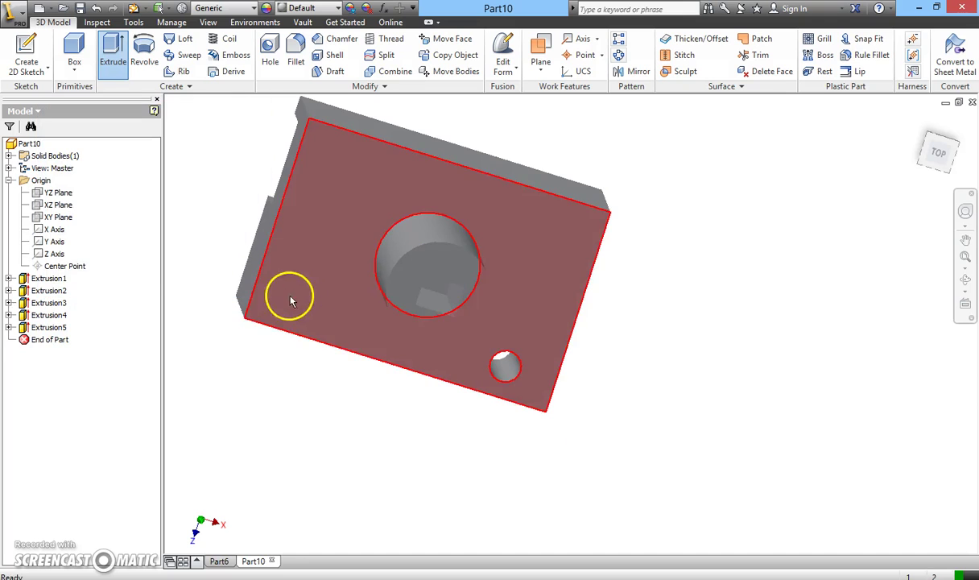
# - Orbit the part to inspect the square pocket in the boss and the top-face hole
pyautogui.click(967, 280)
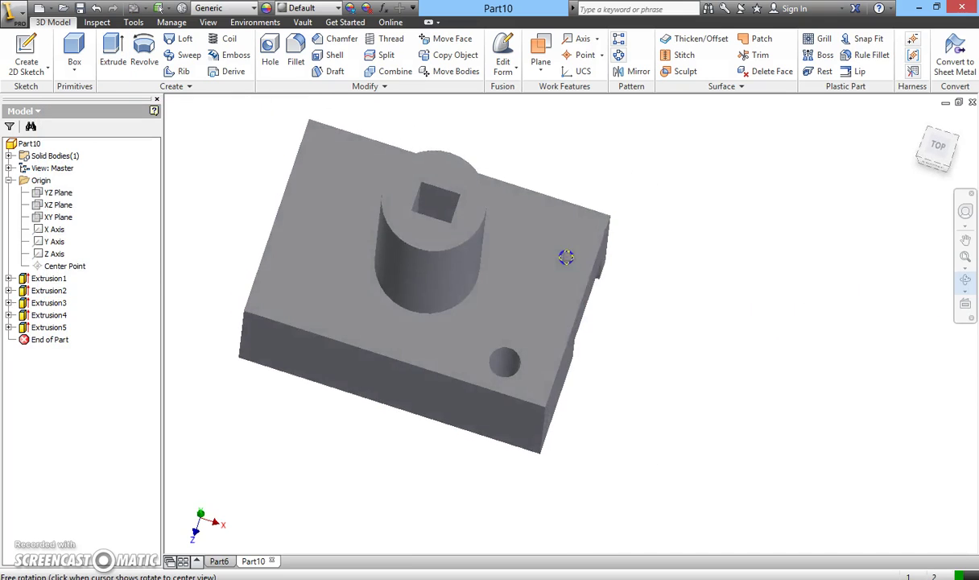